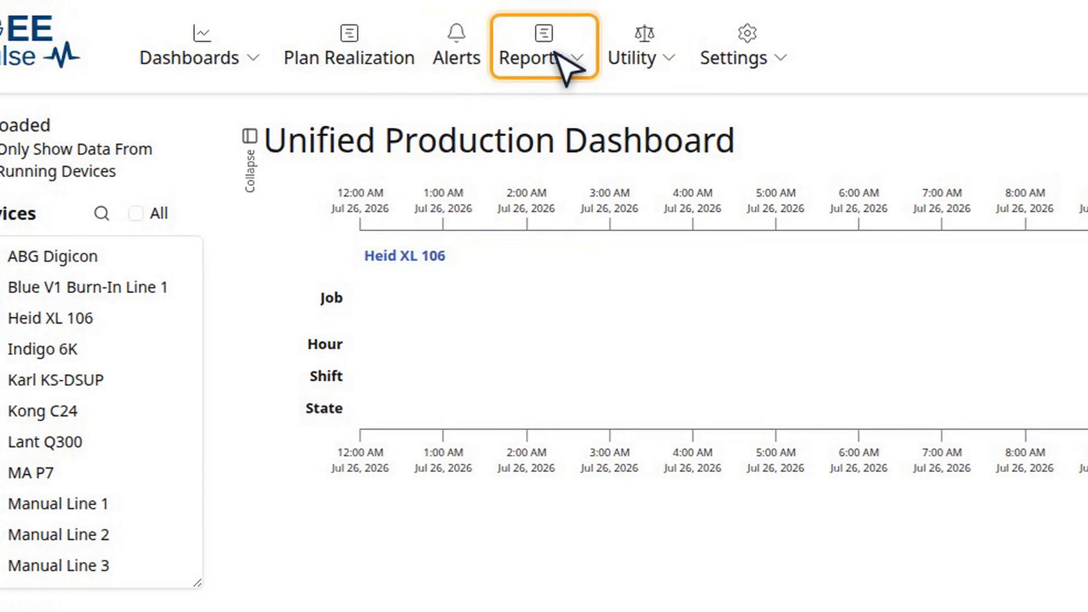
left_click(656, 57)
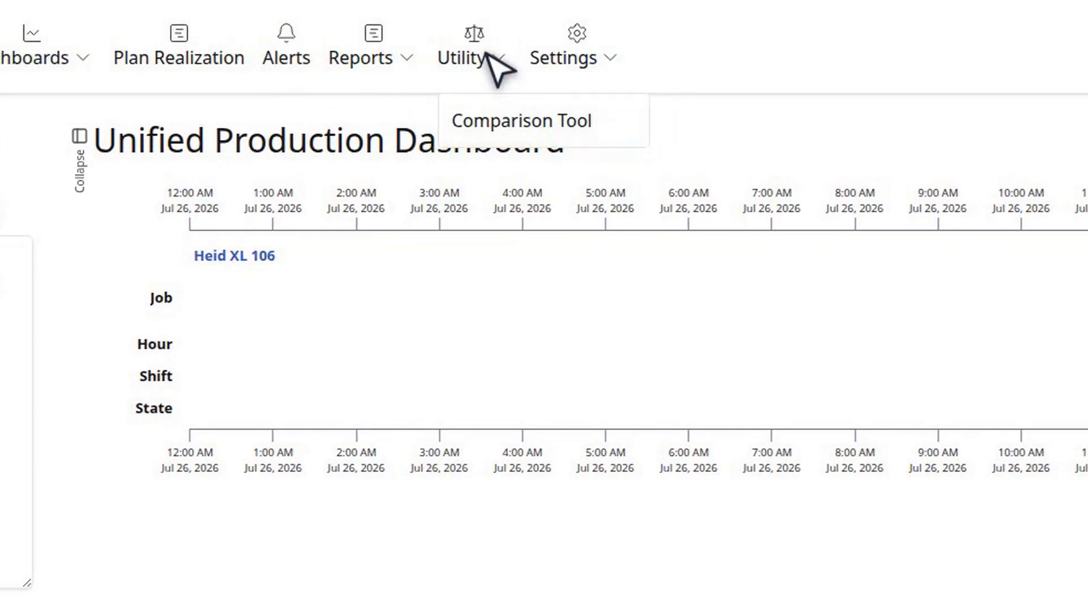
left_click(492, 60)
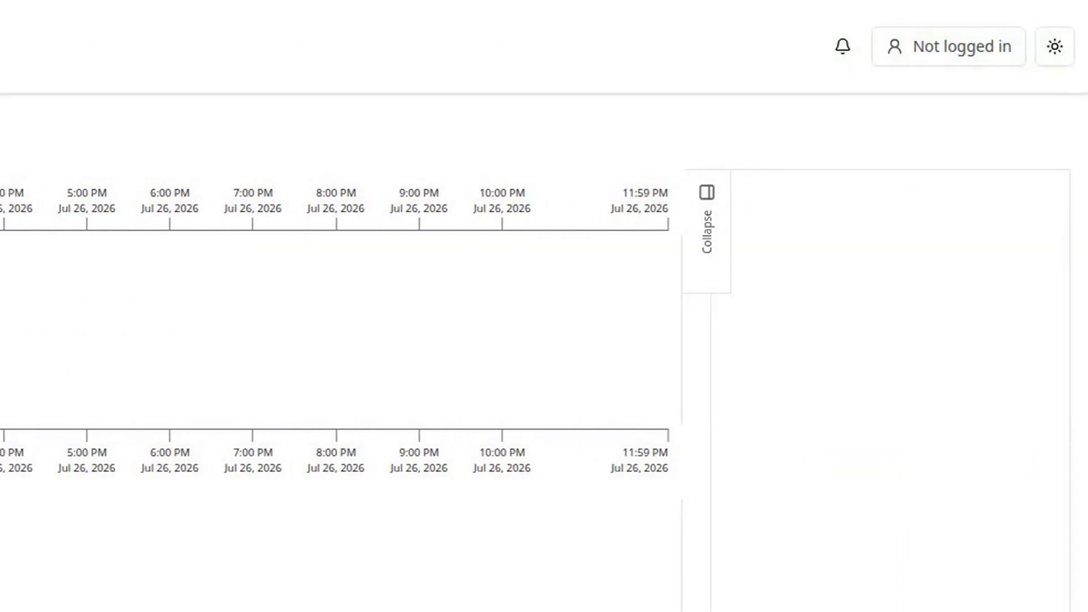
Switch the display theme to Dark and back to Light
left_click(1056, 47)
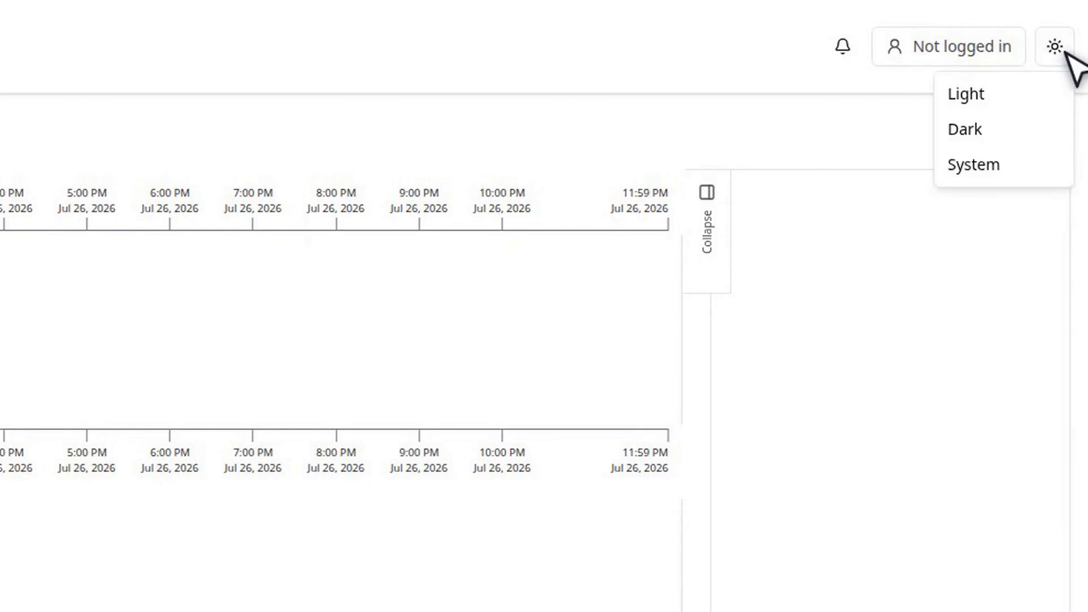
left_click(1017, 136)
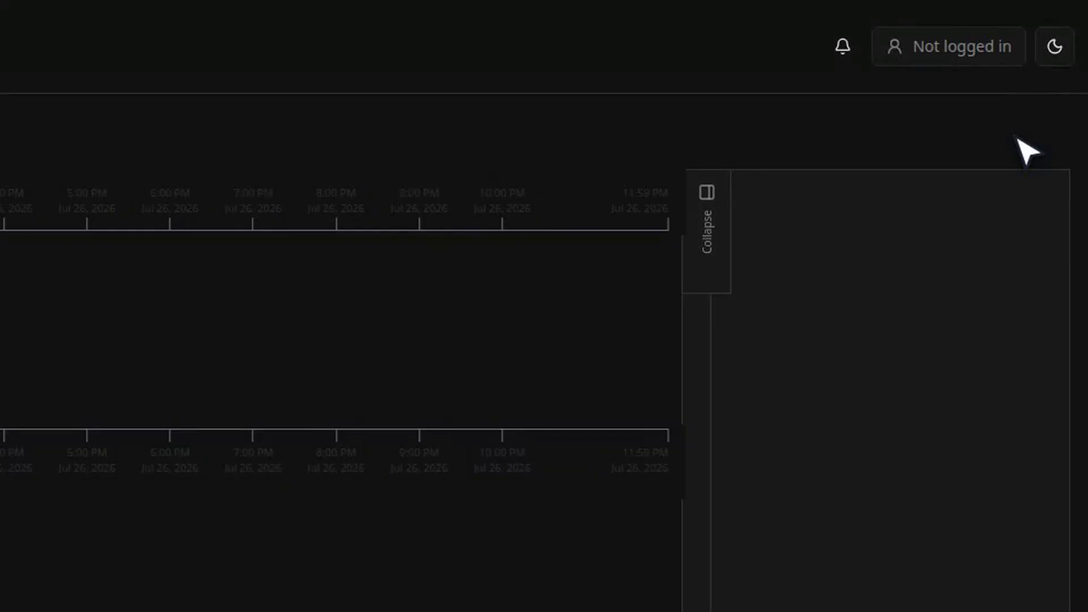
left_click(1062, 50)
left_click(1023, 93)
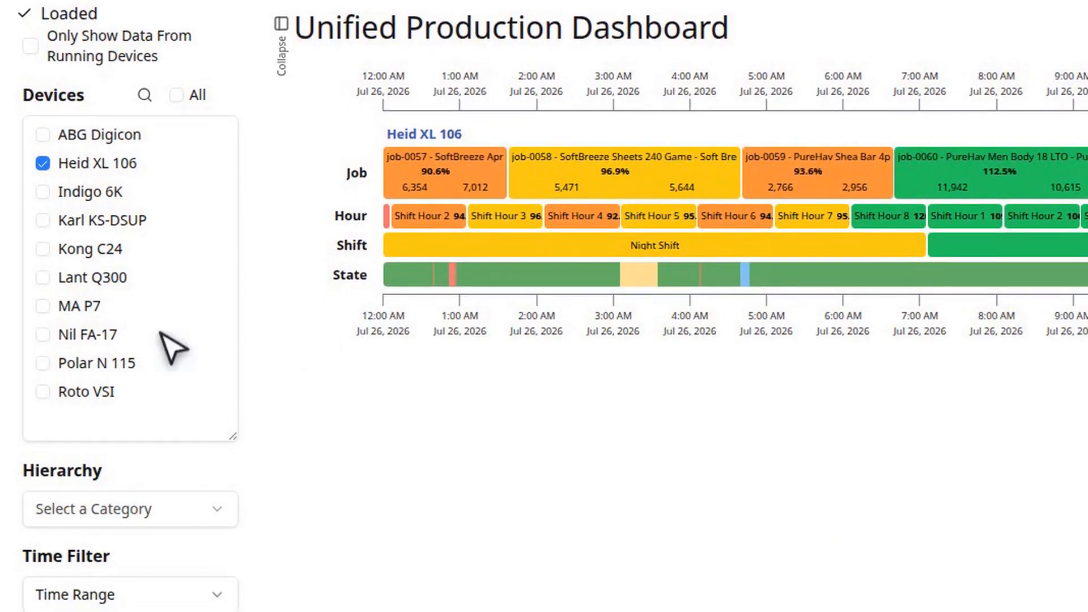
Add MA P7 to the displayed devices and filter the hierarchy's Line category to Offset 1
left_click(89, 410)
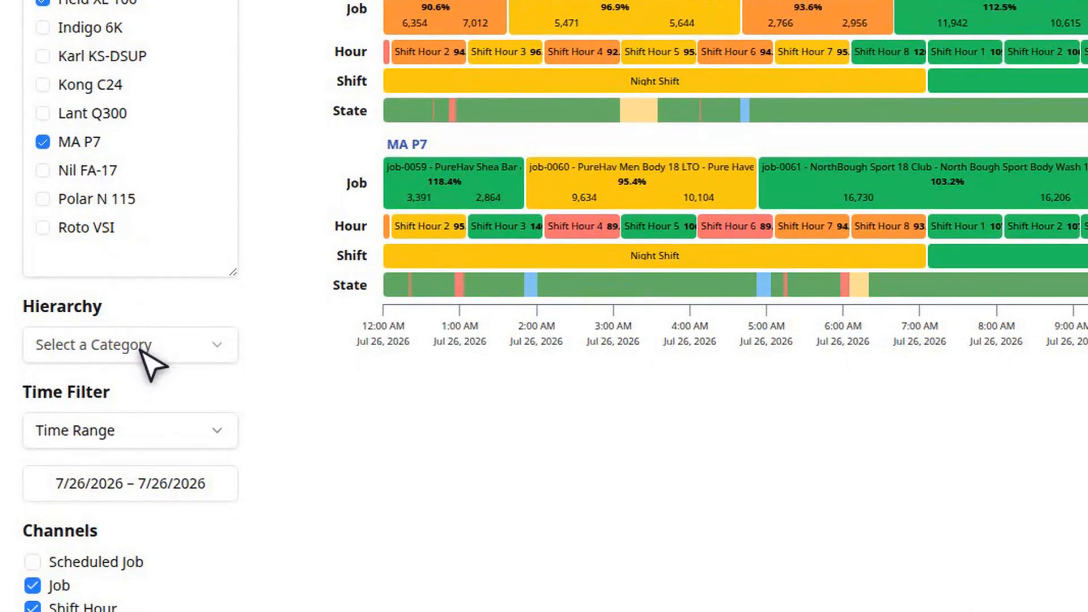
left_click(142, 346)
left_click(57, 308)
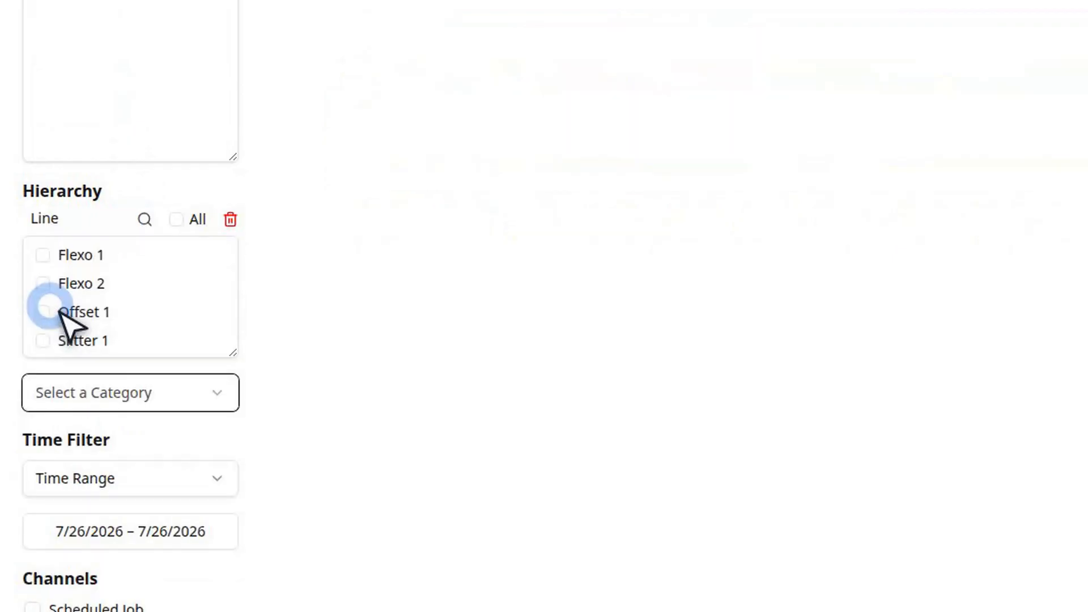
left_click(133, 308)
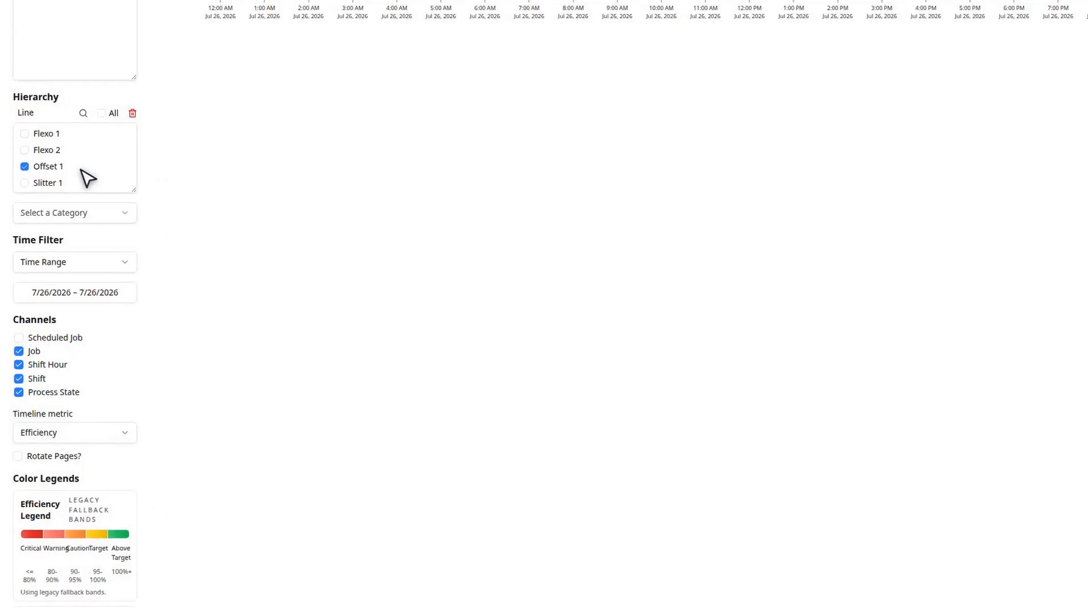
Set the time filter to Shift with This Shift – Whole Shift, and return it to Time Range
left_click(80, 268)
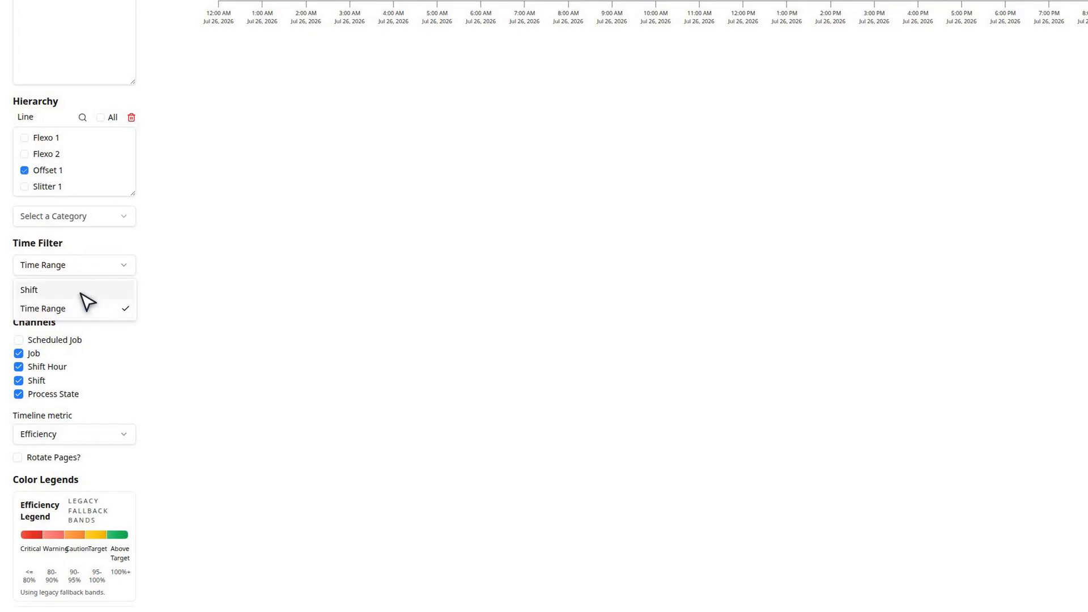
left_click(82, 291)
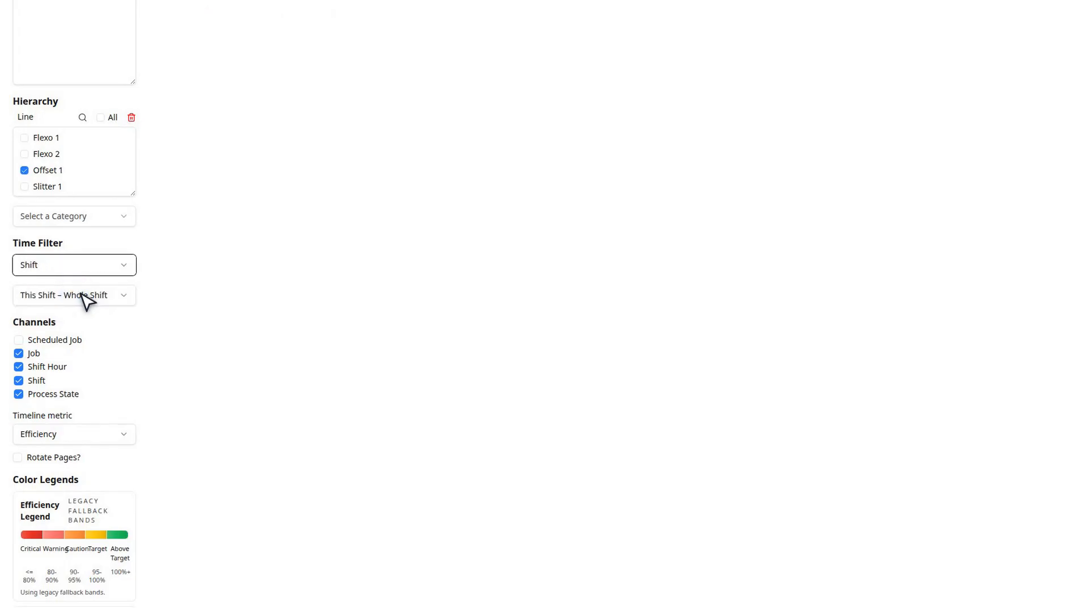
left_click(85, 302)
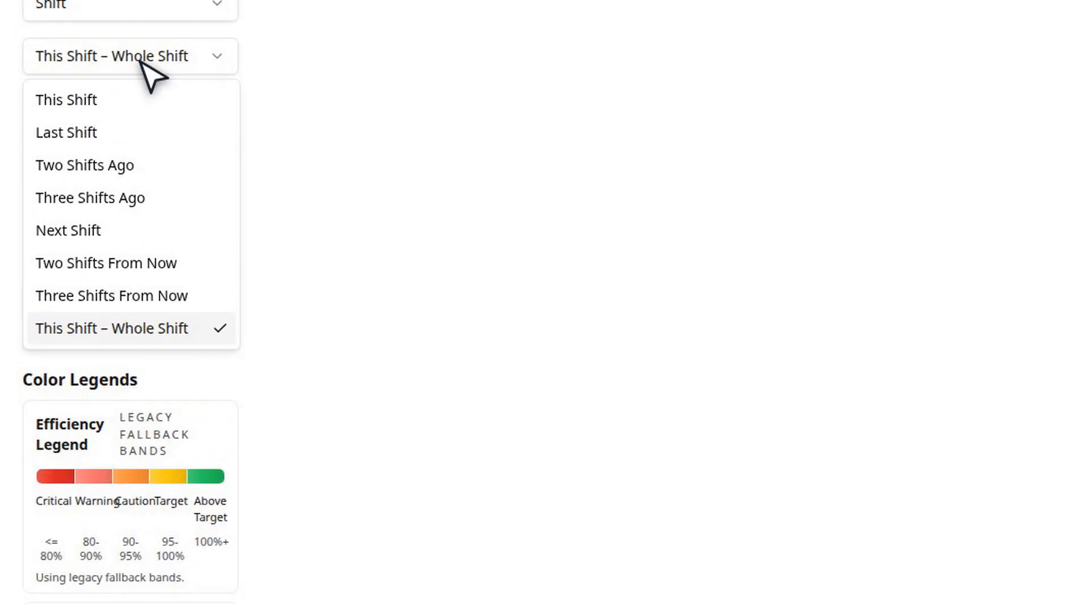
left_click(142, 329)
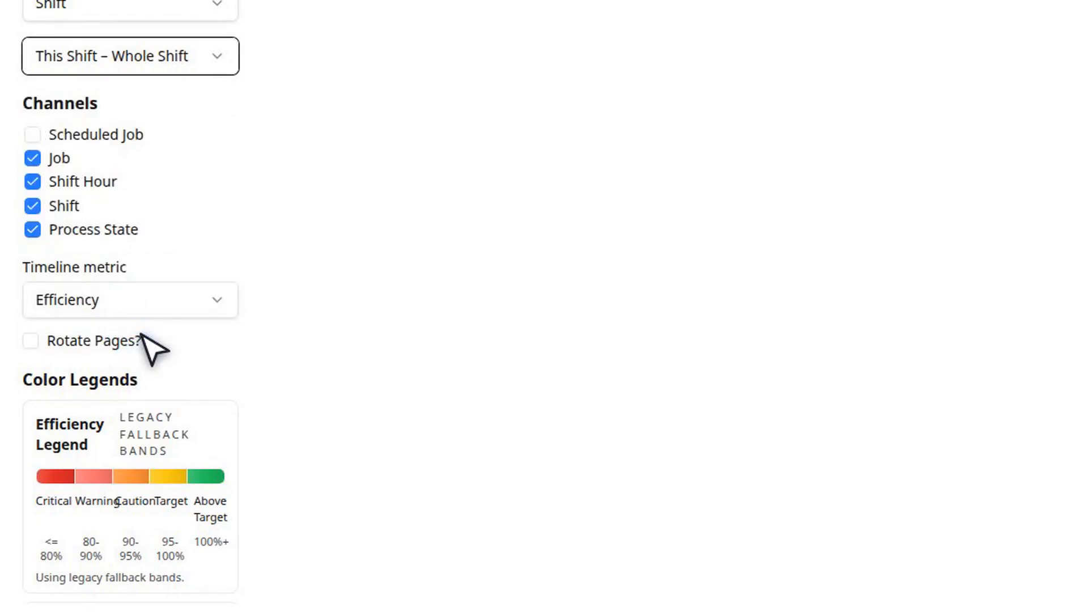
left_click(141, 12)
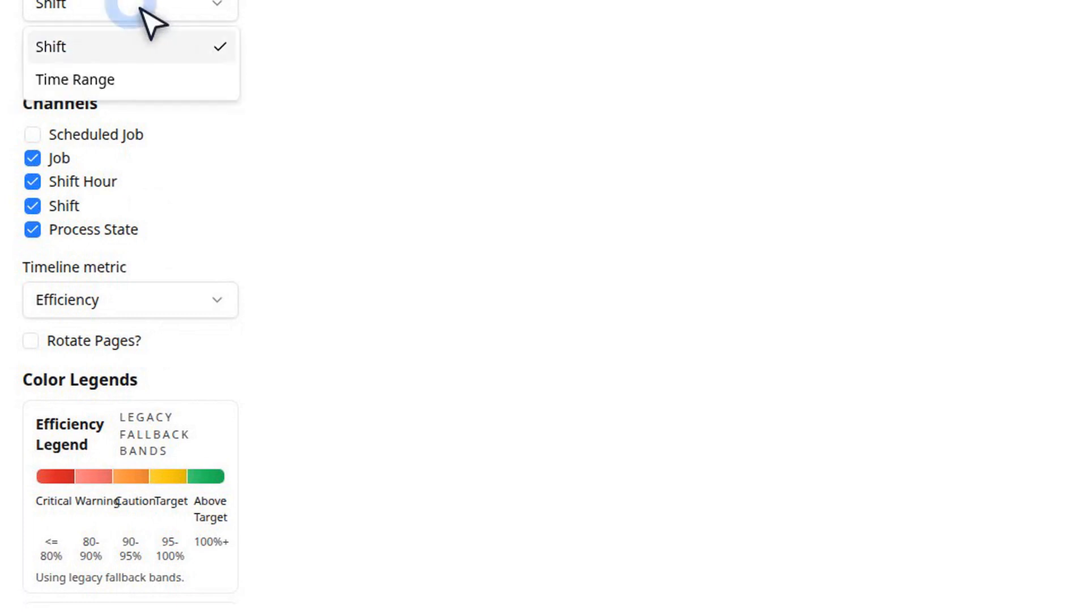
left_click(141, 86)
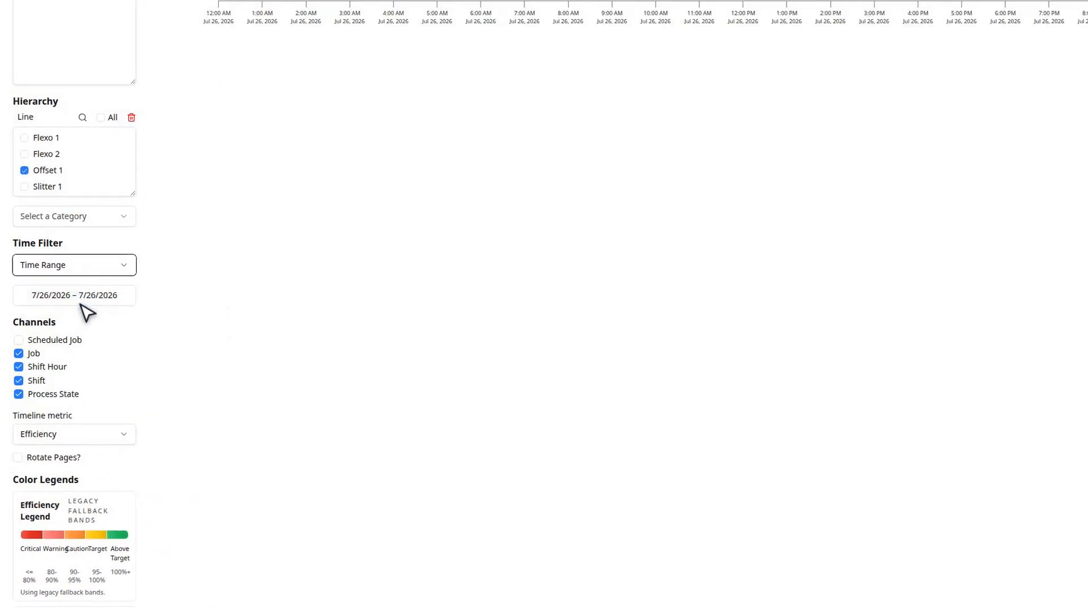
Enable Specify Time for the date range and apply last week, 07/19/2026 to 07/25/2026
left_click(80, 299)
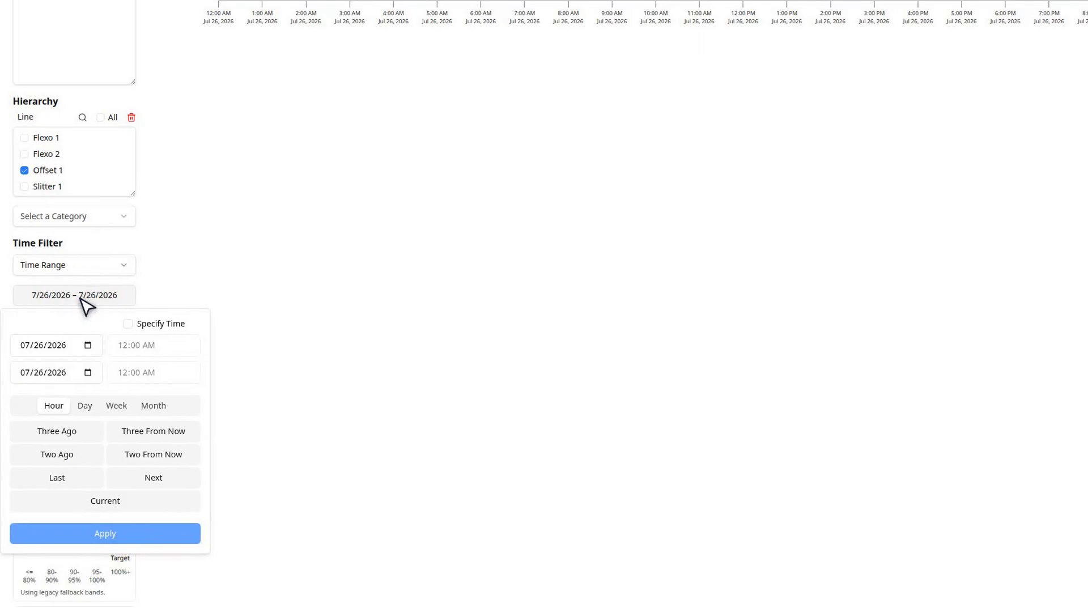
left_click(168, 326)
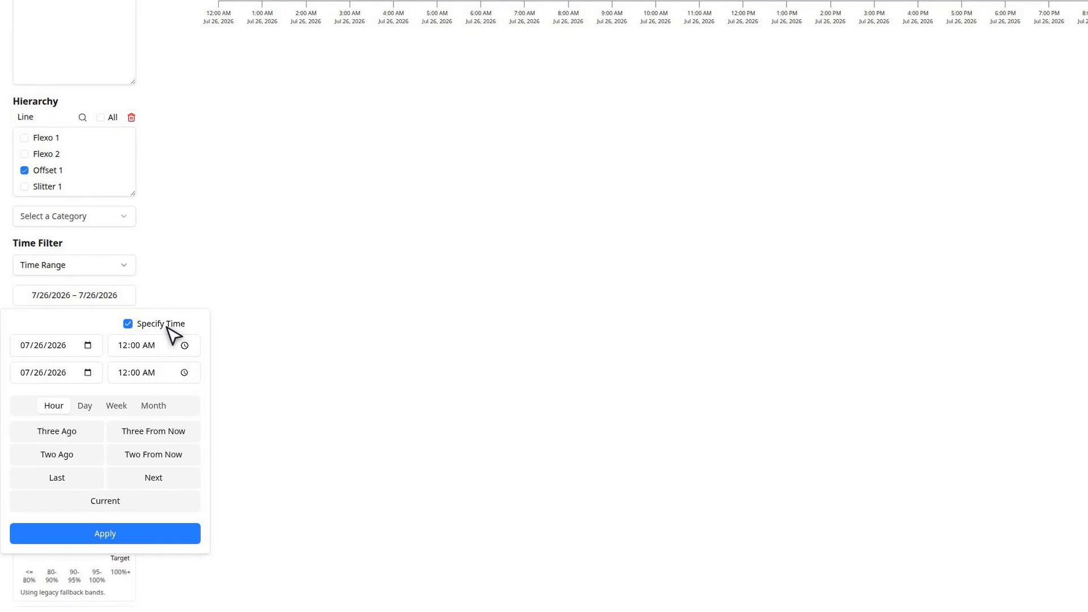
left_click(108, 532)
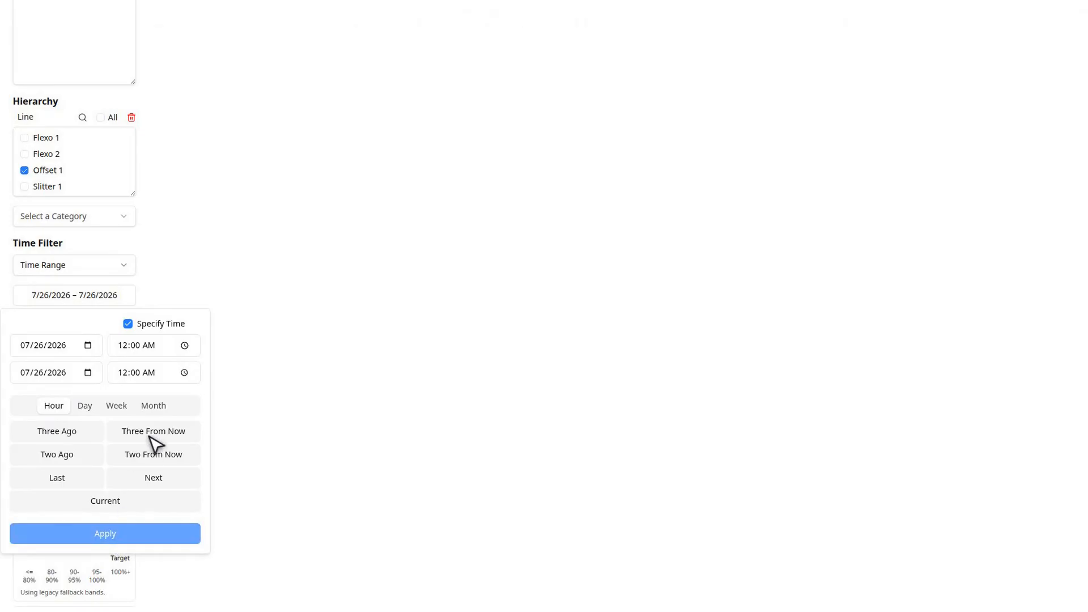
left_click(155, 406)
left_click(113, 535)
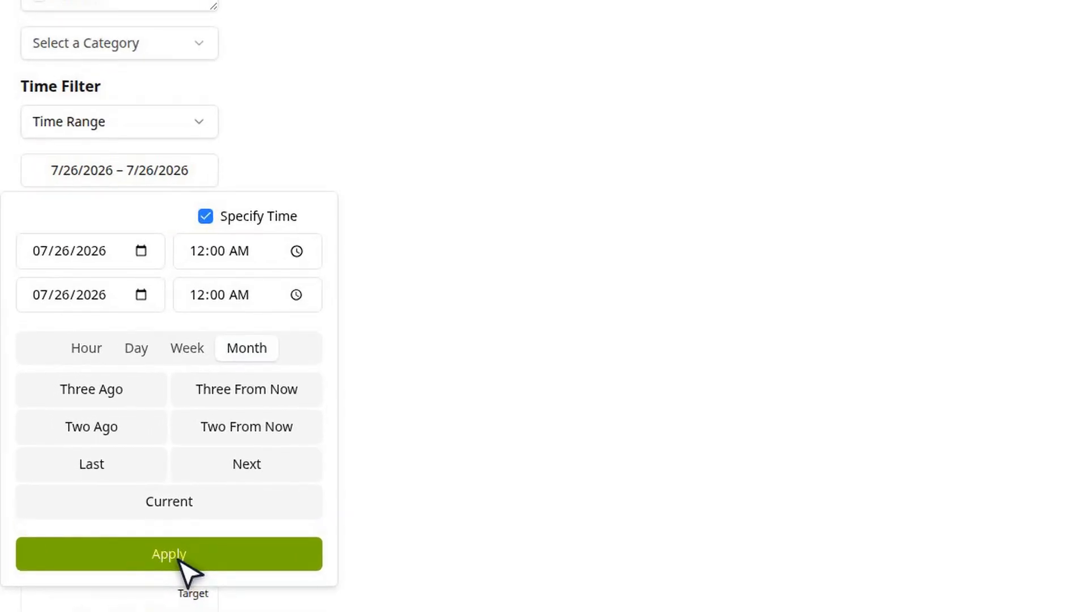
left_click(196, 352)
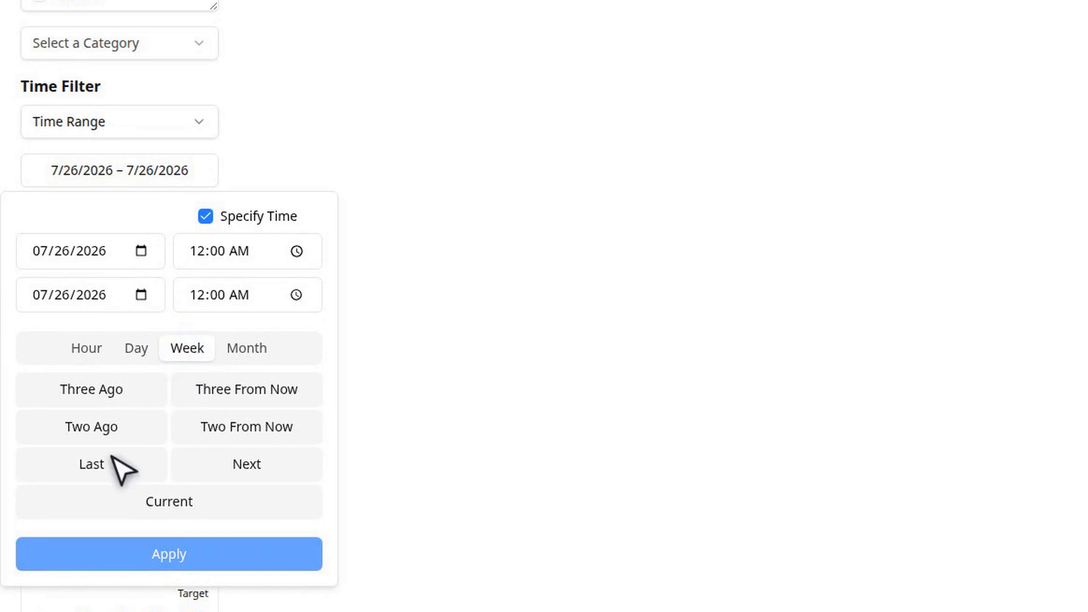
left_click(93, 460)
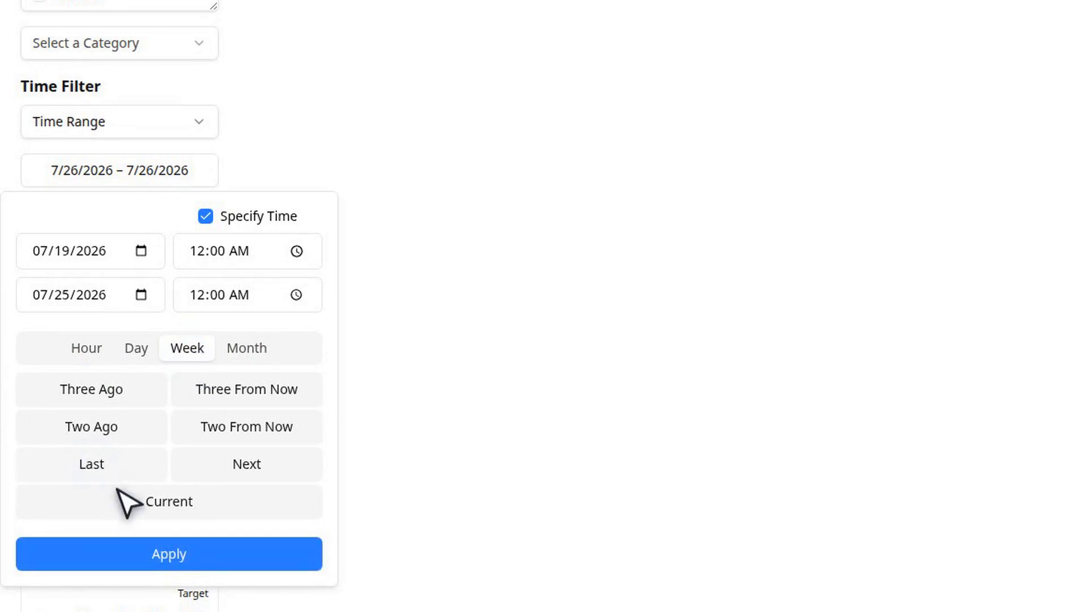
left_click(176, 558)
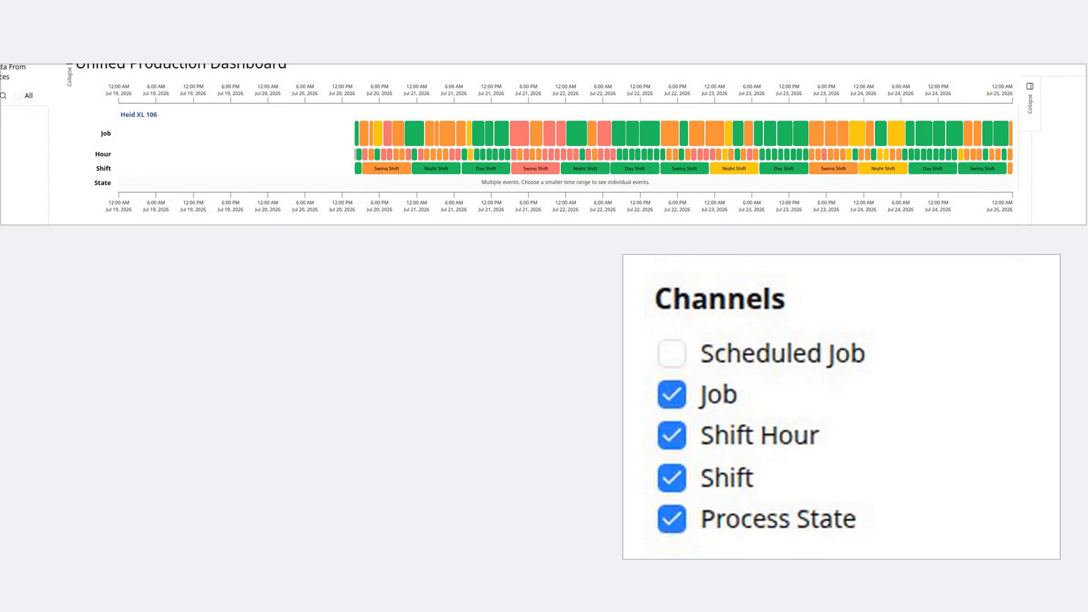
Hide the Process State channel on the timeline and show it again
left_click(793, 519)
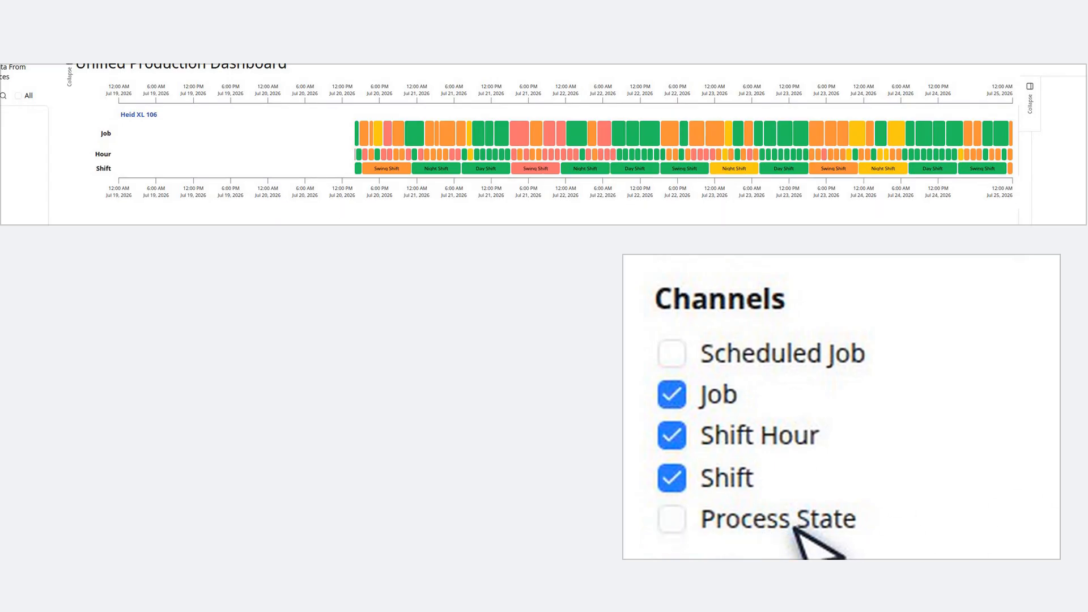
left_click(793, 525)
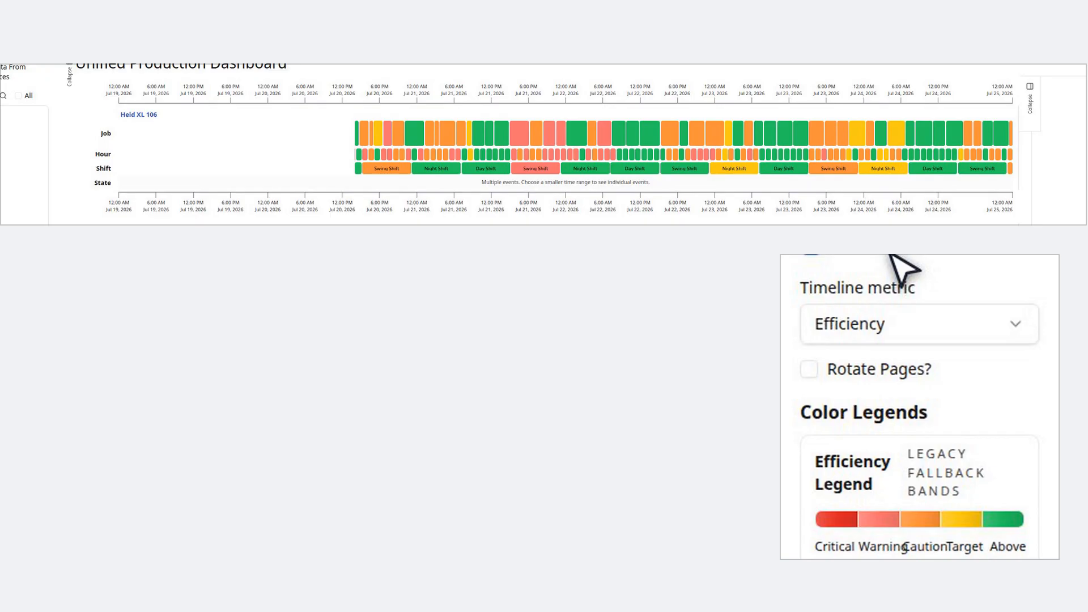
Set the timeline metric to OEE
left_click(924, 323)
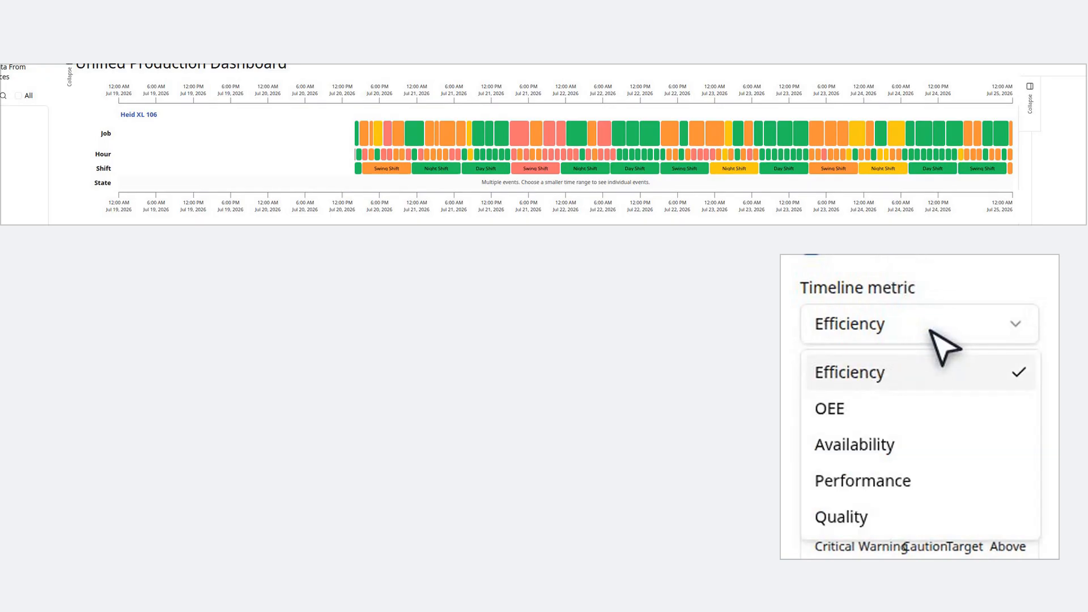
left_click(847, 408)
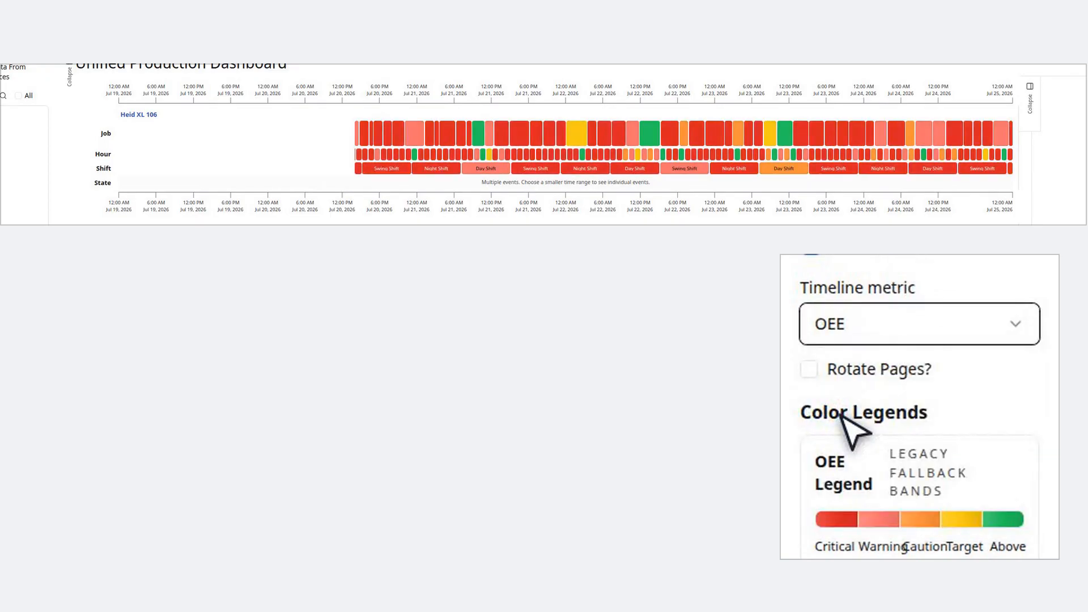
left_click(921, 324)
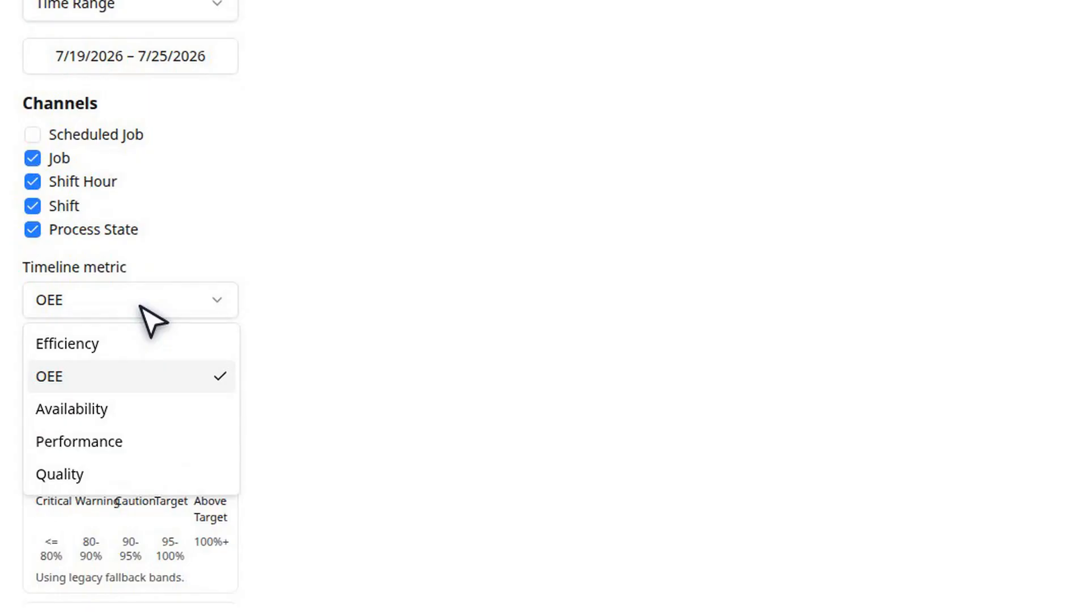
key("Escape")
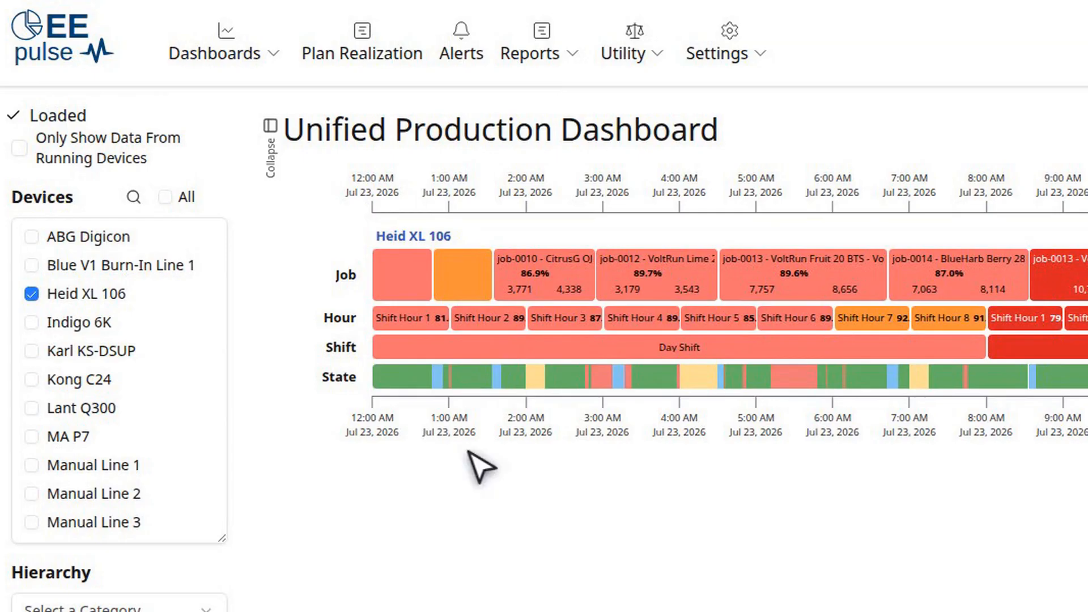
Select the CitrusG OJ job block on the Heid XL 106 timeline
left_click(561, 277)
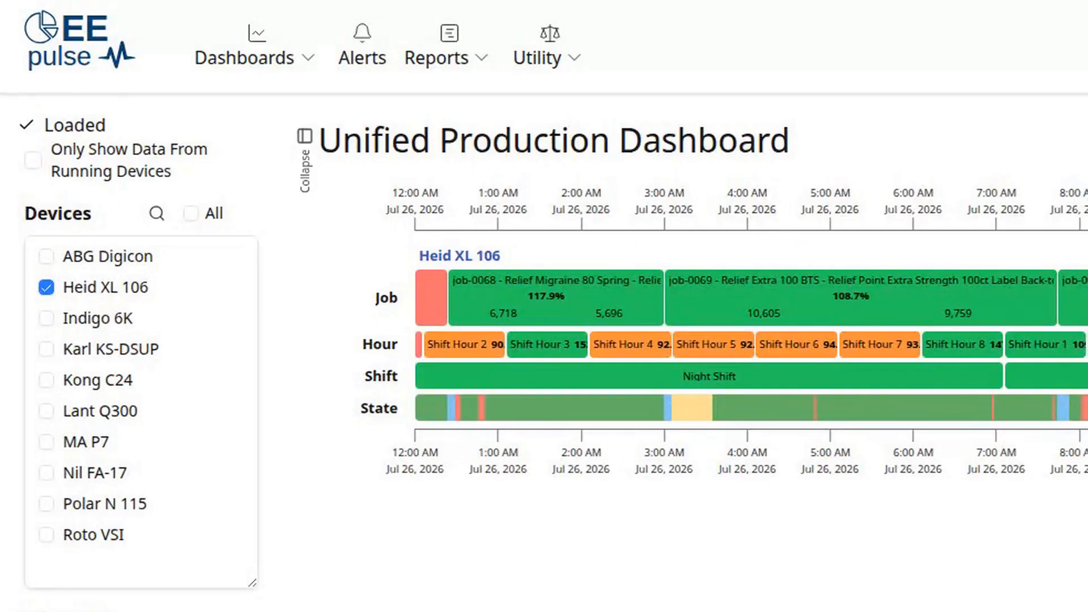
Open the Day at a Glance dashboard and display Heid XL 106, followed by MA P7
left_click(271, 52)
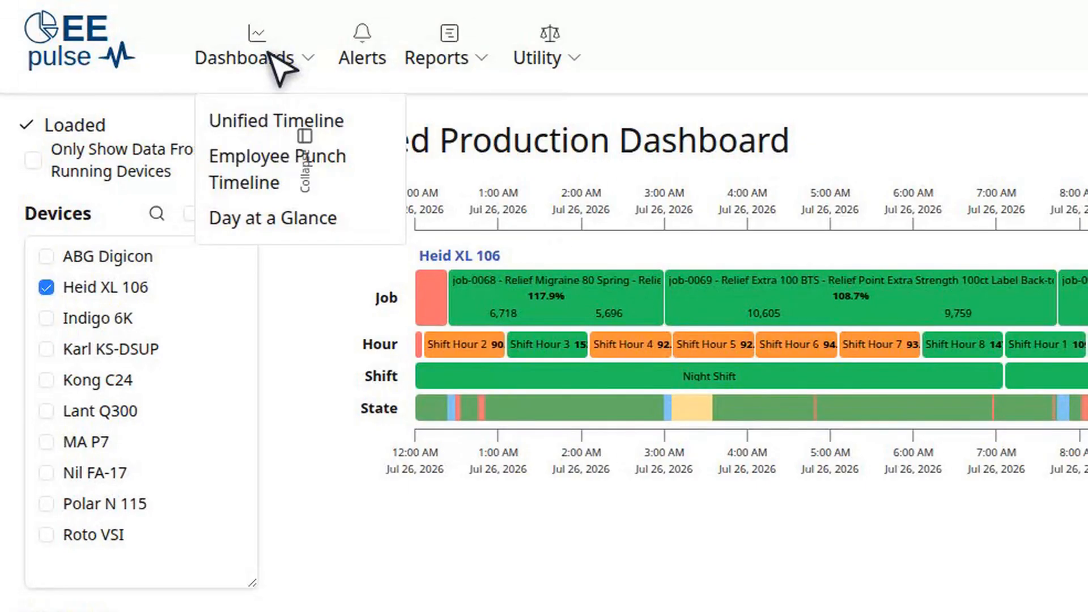
left_click(309, 218)
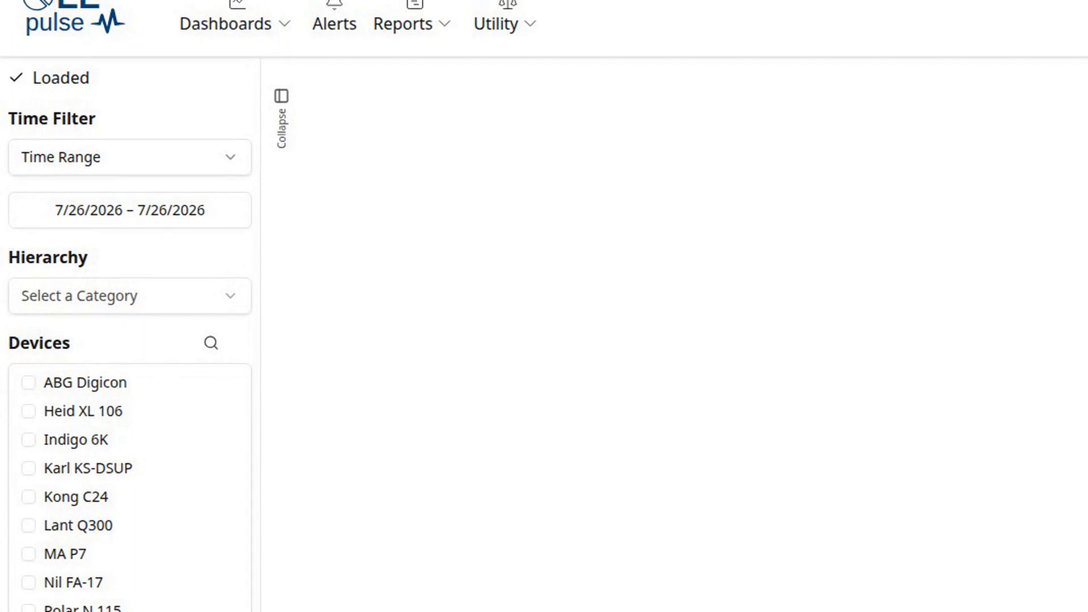
left_click(92, 412)
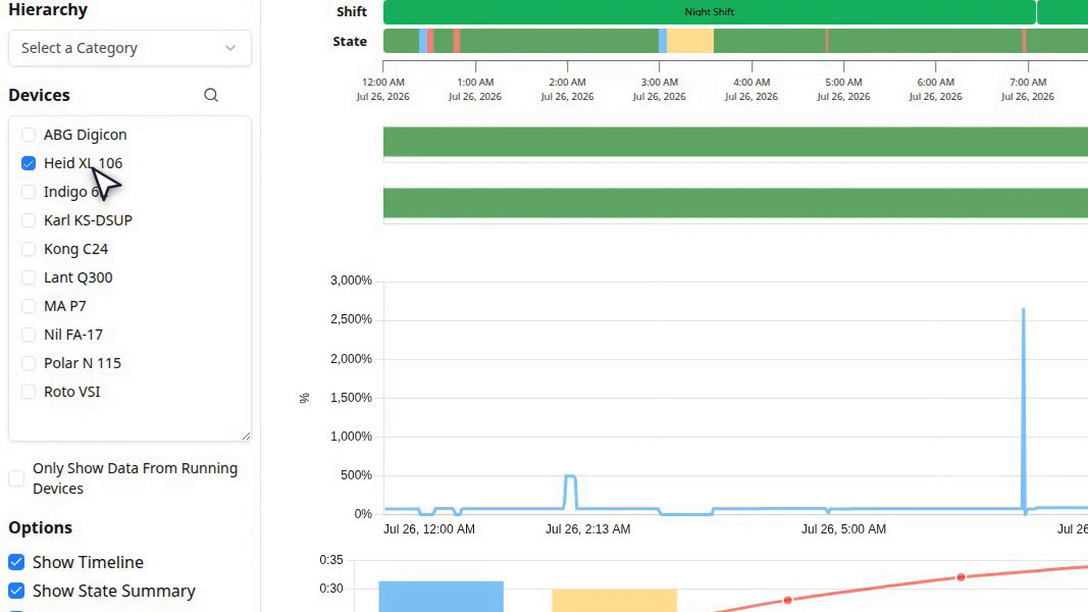
left_click(66, 306)
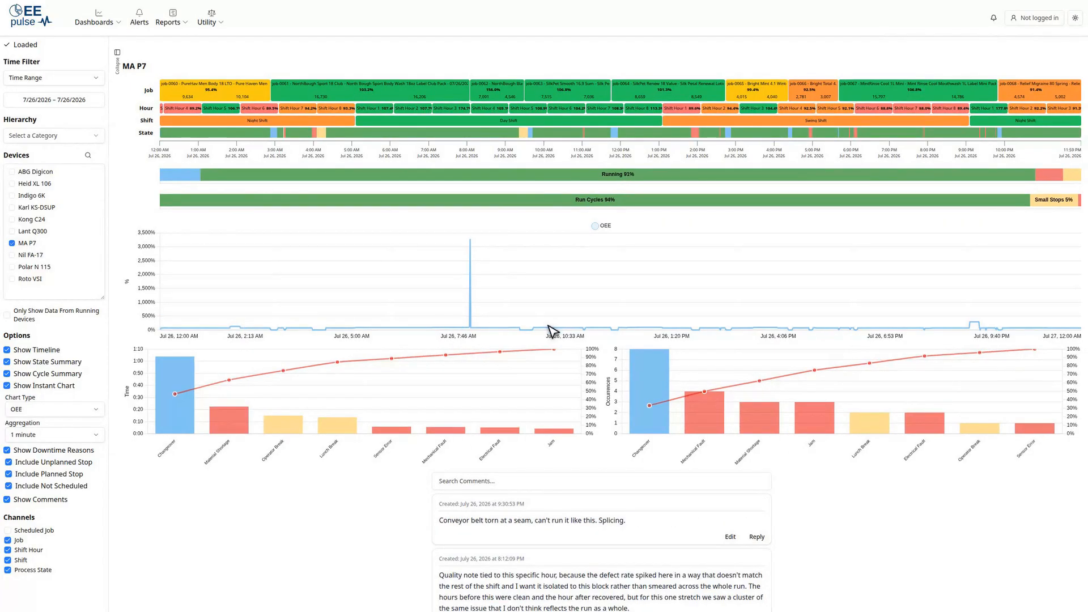
Set the instant chart's chart type to Good/Reject for MA P7
mouse_move(345, 112)
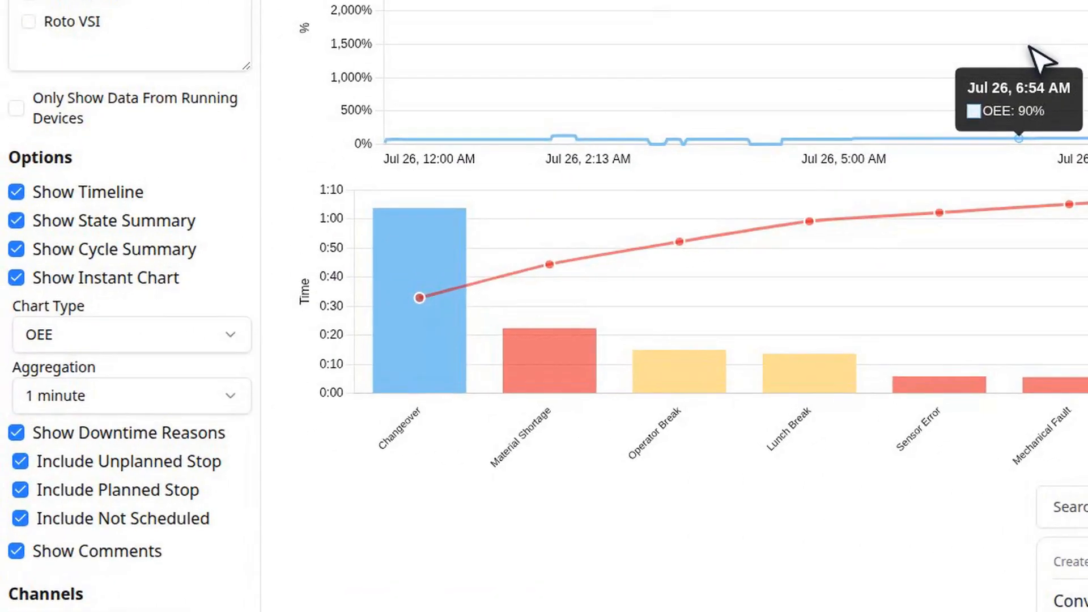
left_click(143, 337)
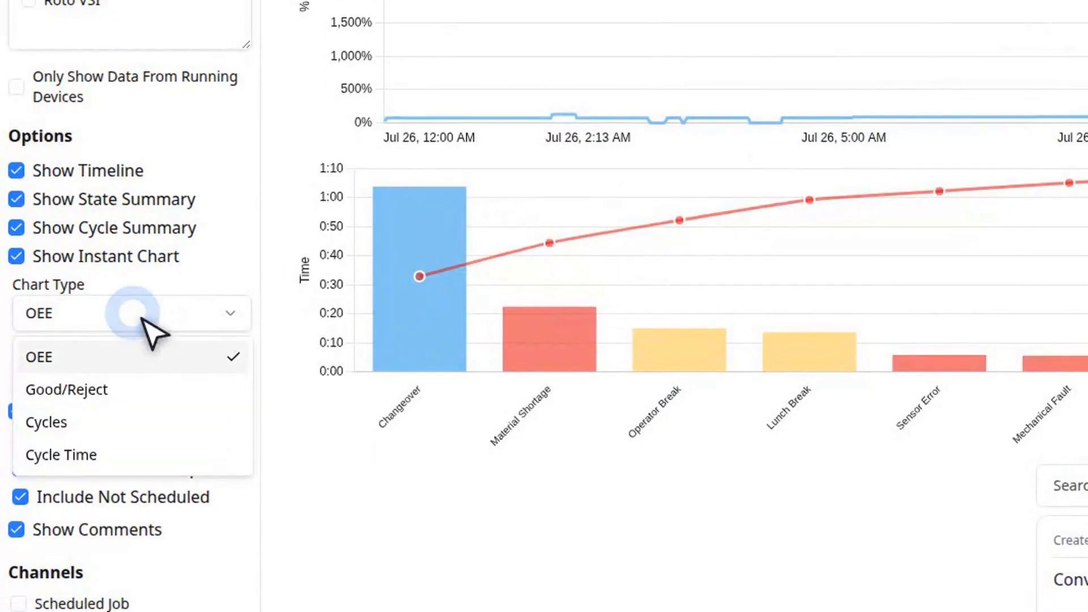
left_click(74, 306)
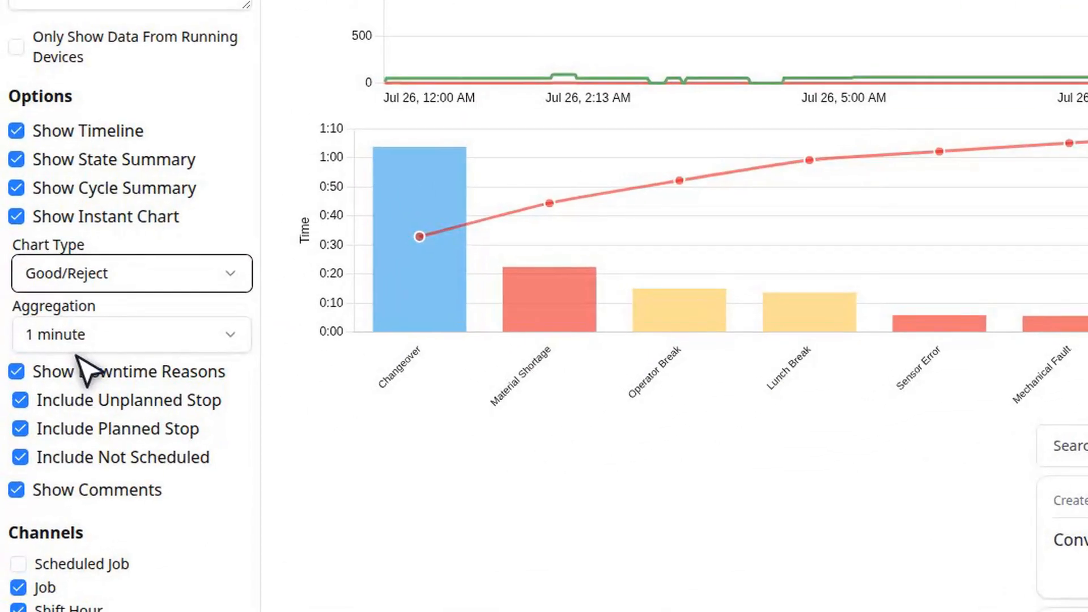
Set the instant chart's aggregation to 30 minutes and its chart type to OEE for MA P7
left_click(145, 344)
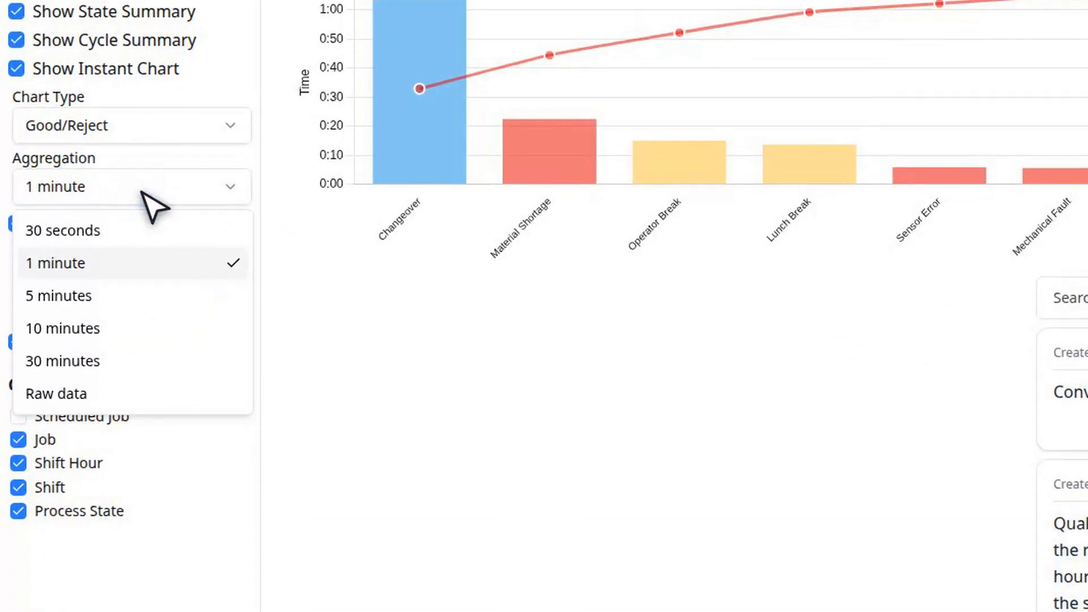
left_click(79, 366)
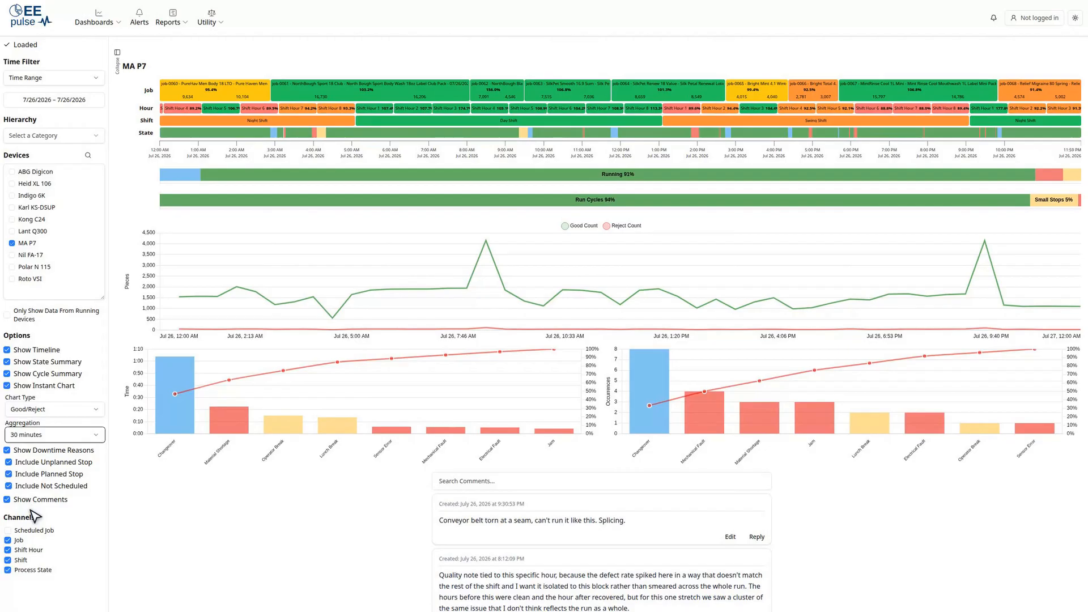
left_click(59, 411)
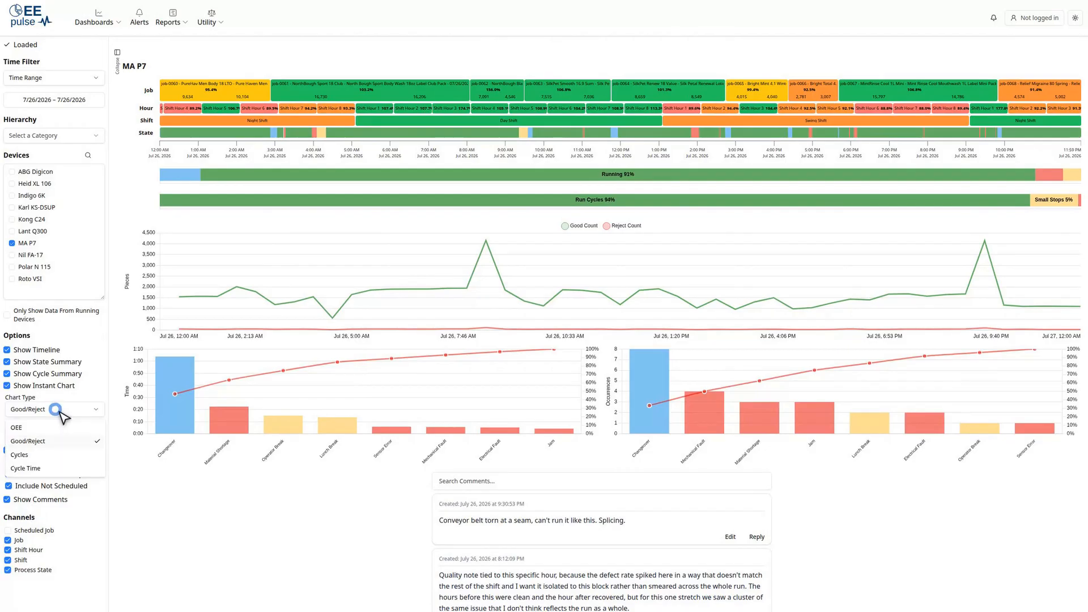
left_click(21, 429)
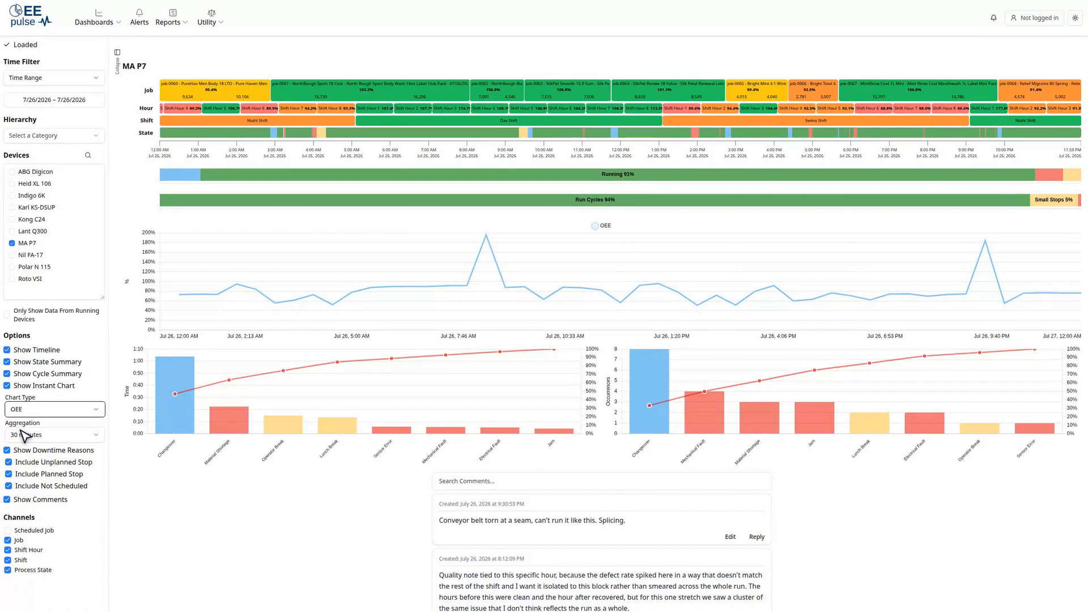
Exclude planned stops from the downtime reasons charts and include them again
left_click(54, 476)
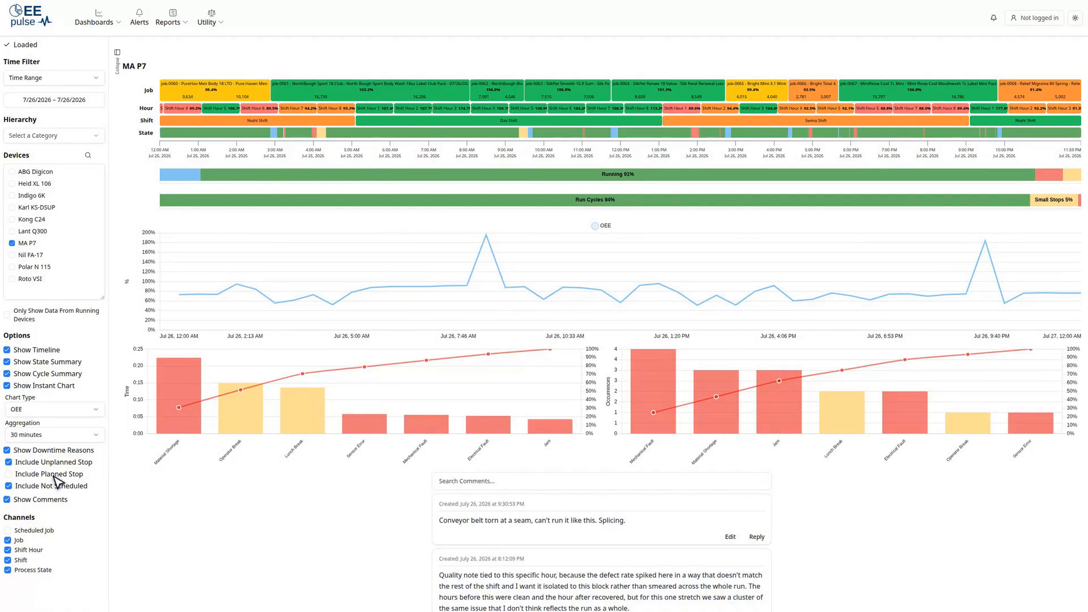
left_click(55, 476)
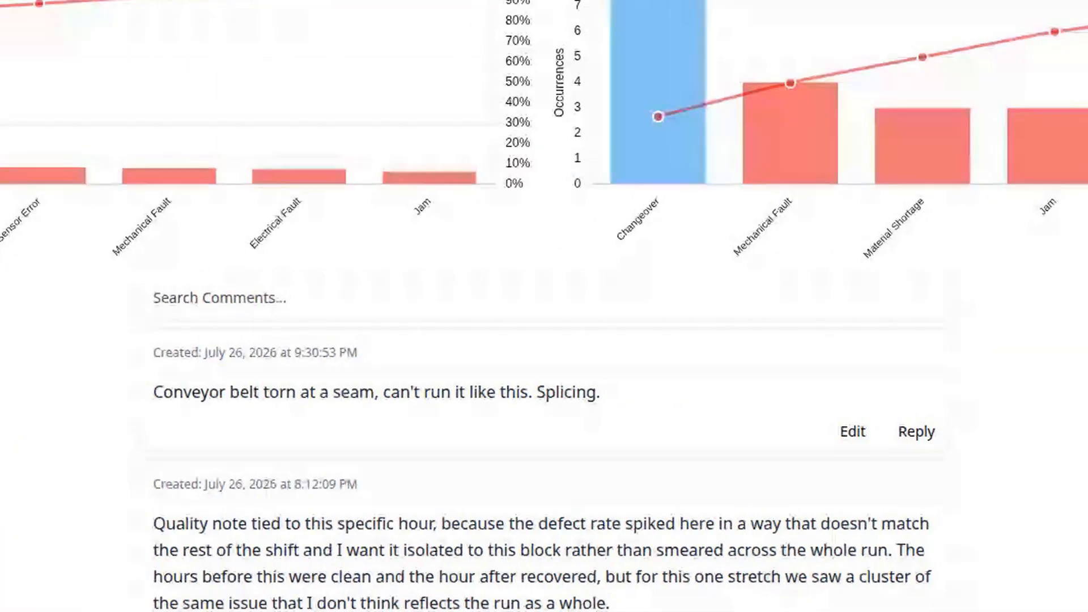
Read through the MA P7 comments below the downtime charts, including the quality note and the maintenance follow-up
left_click(544, 298)
key("Tab")
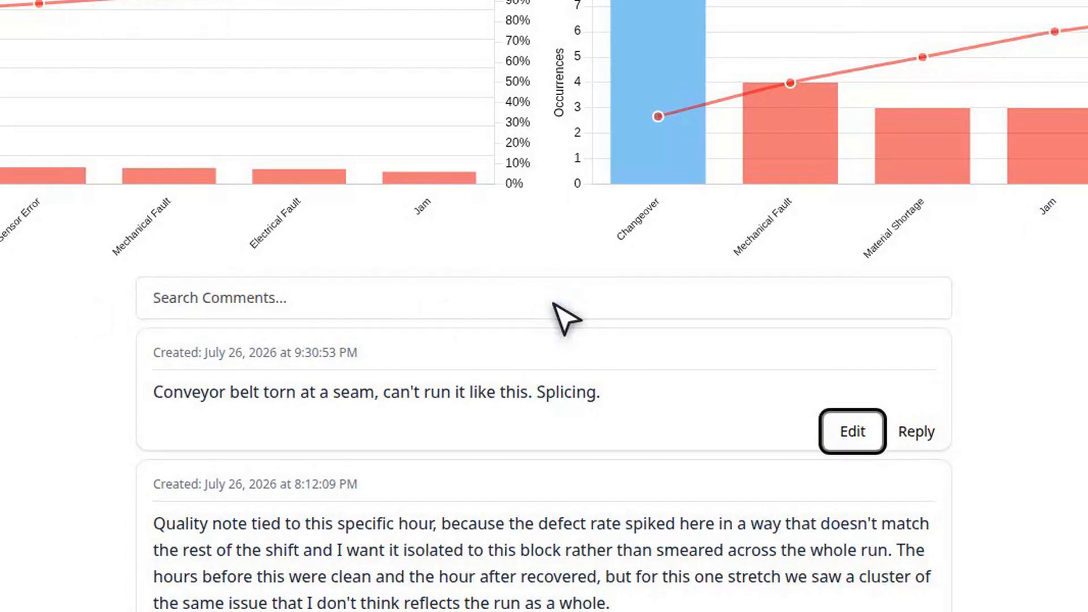
scroll(561, 315, "down", 5)
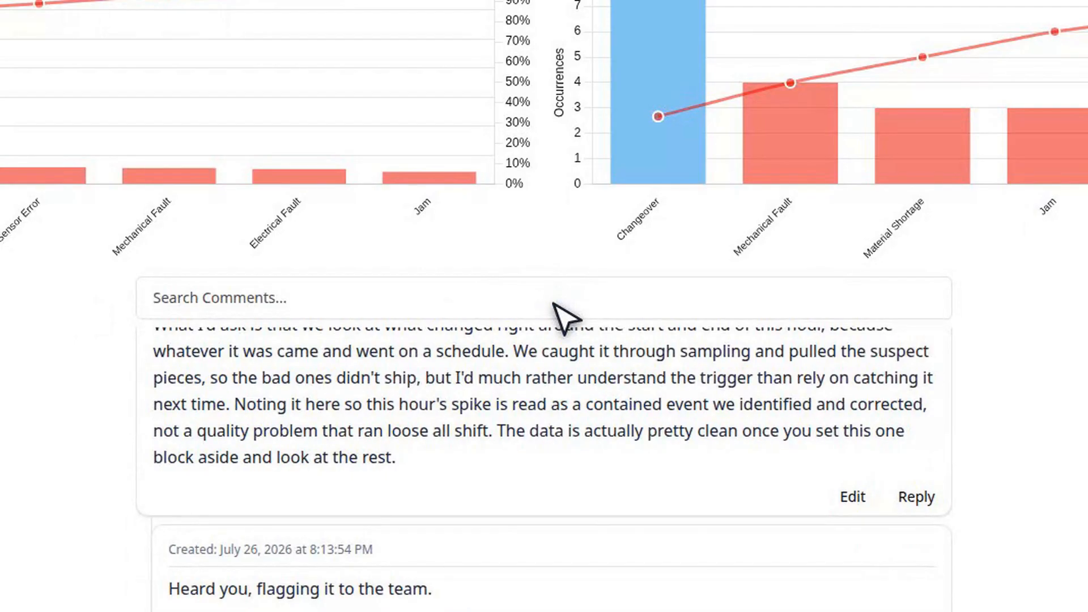
scroll(564, 318, "down", 5)
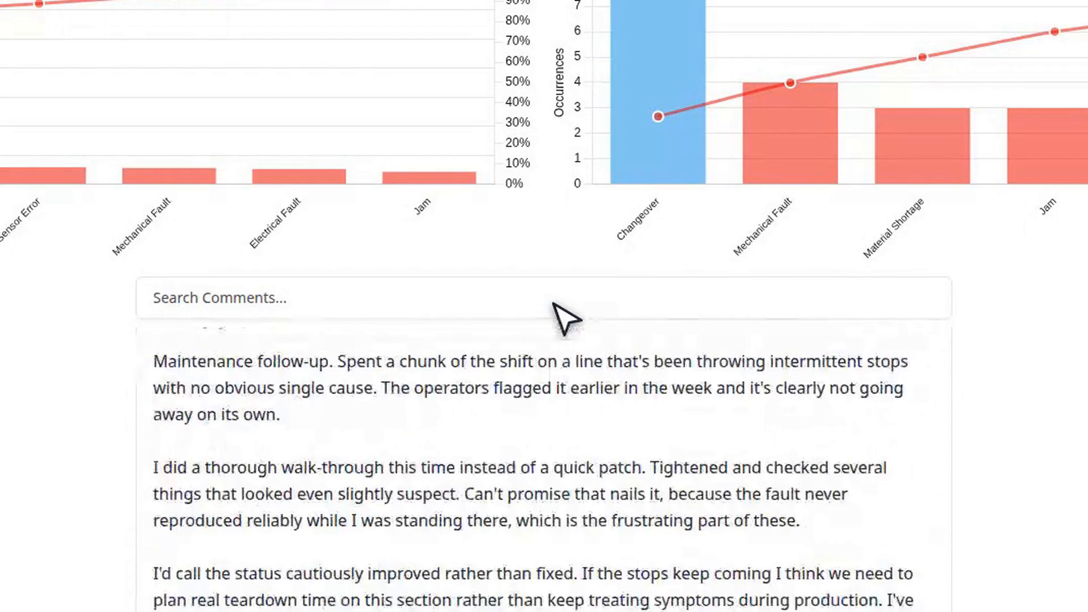